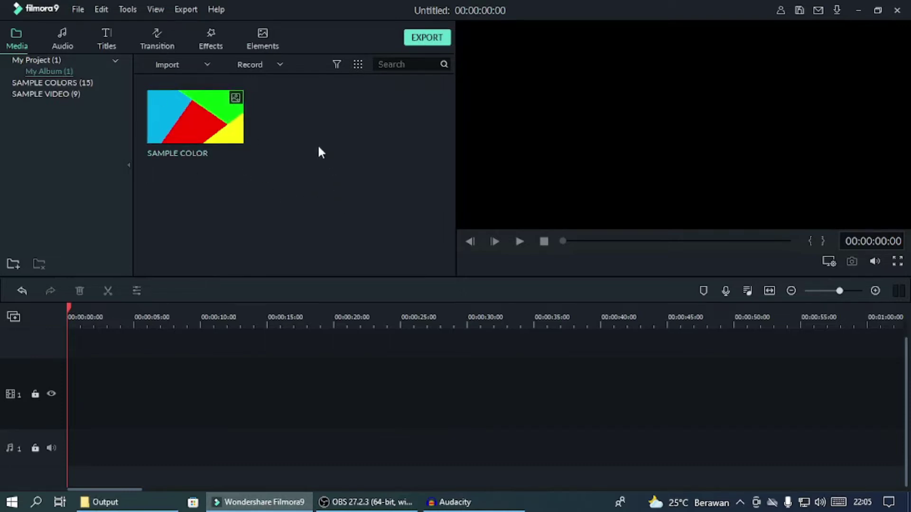
- Place the SAMPLE COLOR image at the start of video track 1 and open the clip's color settings
{"action": "left_click_drag", "start_coordinate": [195, 116], "coordinate": [63, 404]}
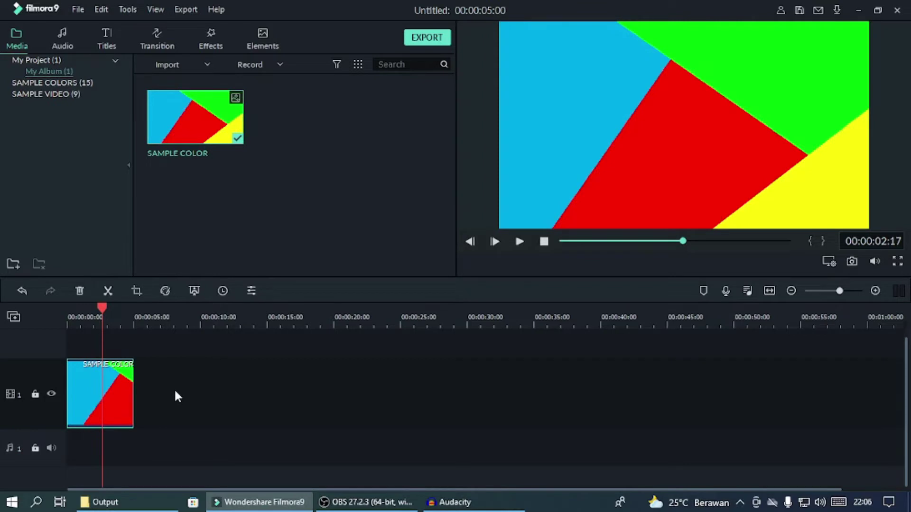
{"action": "double_click", "coordinate": [113, 389]}
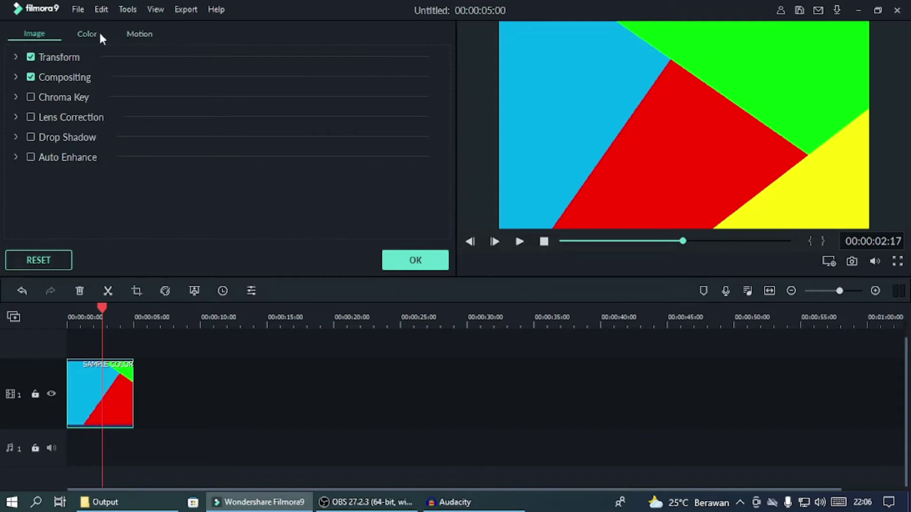
{"action": "left_click", "coordinate": [87, 36]}
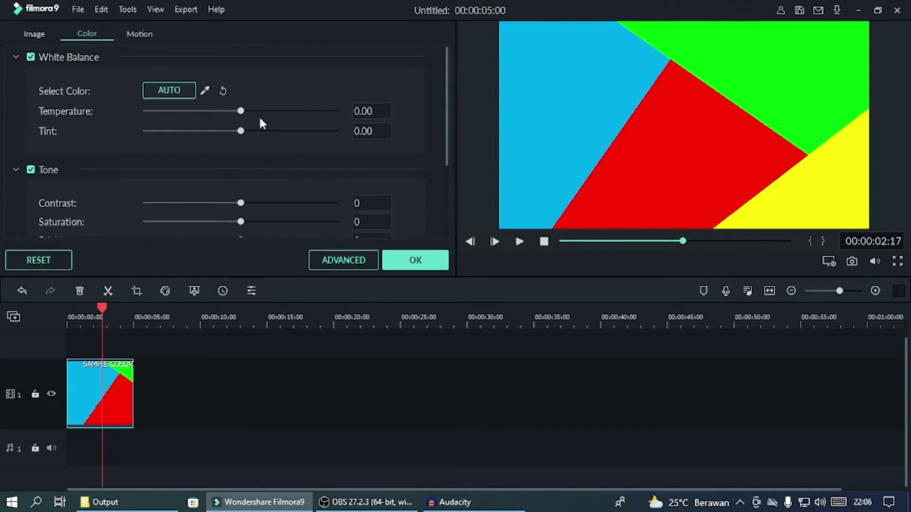
- Try a slightly higher white balance temperature on the clip and reset it
{"action": "mouse_move", "coordinate": [242, 112]}
{"action": "left_mouse_down"}
{"action": "mouse_move", "coordinate": [354, 119]}
{"action": "mouse_move", "coordinate": [157, 114]}
{"action": "mouse_move", "coordinate": [247, 113]}
{"action": "left_mouse_up"}
{"action": "left_click", "coordinate": [420, 112]}
- Try the B&W Film, Batman, Cool Film and Game of Thrones 3D LUTs on the clip, and reset the 3D LUT
{"action": "scroll", "coordinate": [302, 139], "scroll_direction": "down", "scroll_amount": 2}
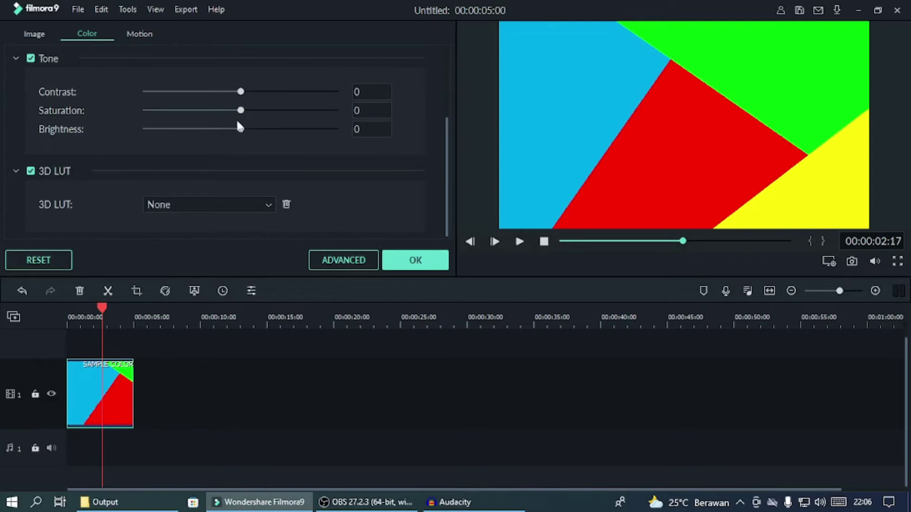
{"action": "left_click", "coordinate": [226, 207]}
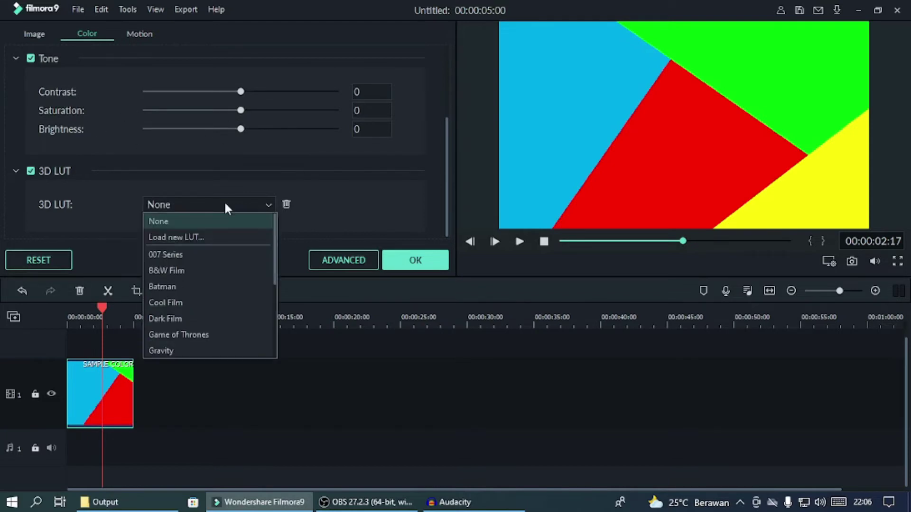
{"action": "left_click", "coordinate": [201, 269]}
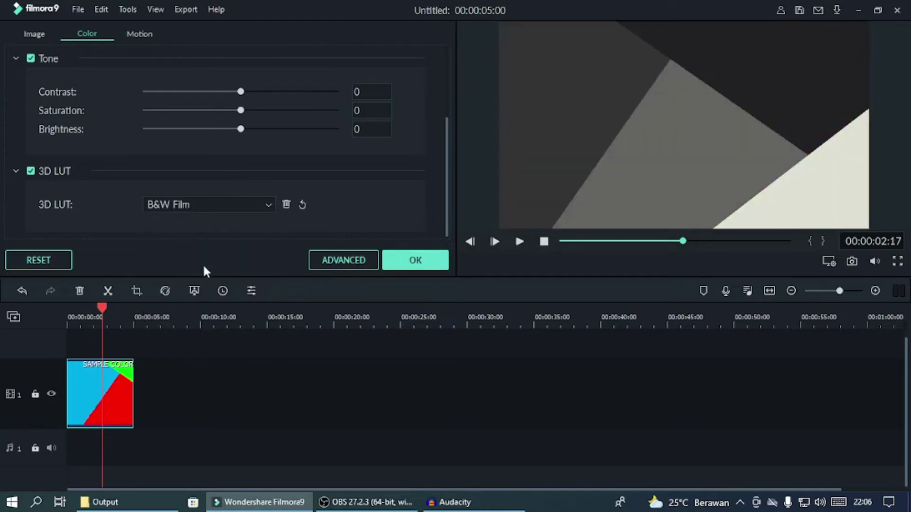
{"action": "left_click", "coordinate": [224, 203]}
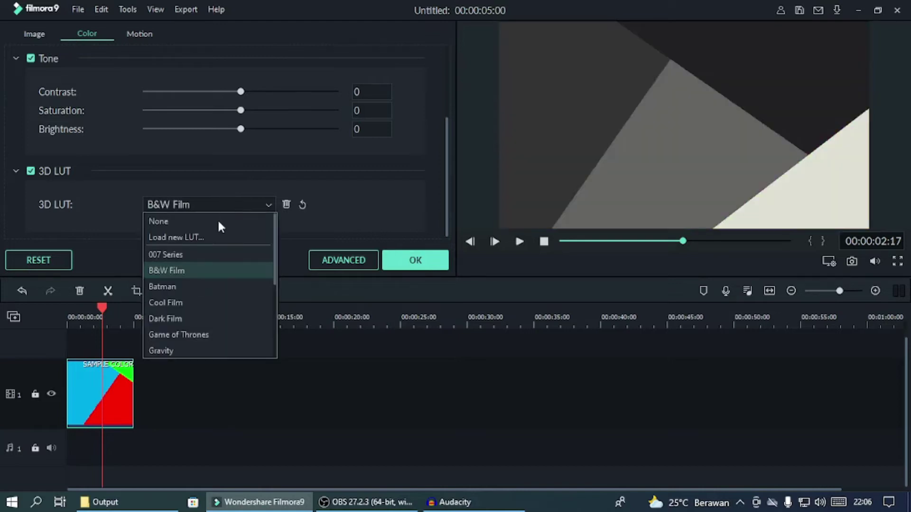
{"action": "left_click", "coordinate": [196, 285]}
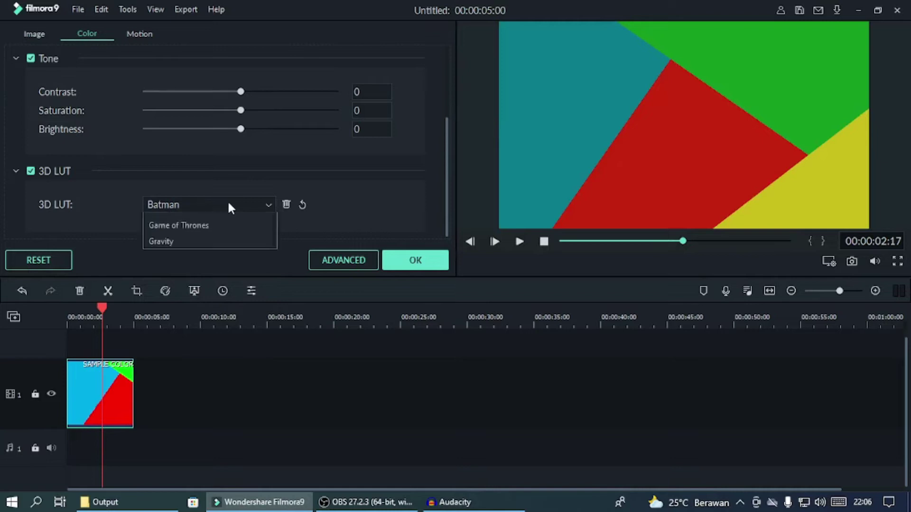
{"action": "left_click", "coordinate": [227, 204]}
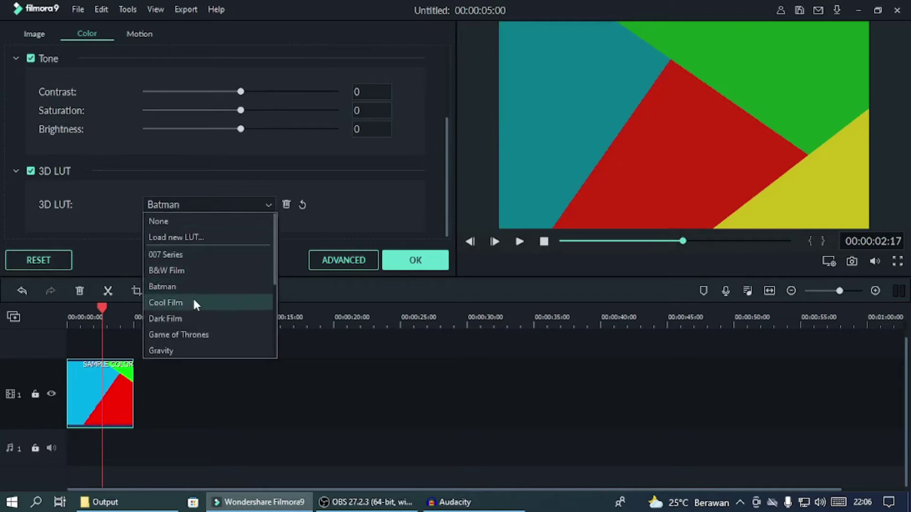
{"action": "left_click", "coordinate": [193, 302]}
{"action": "left_click", "coordinate": [224, 204]}
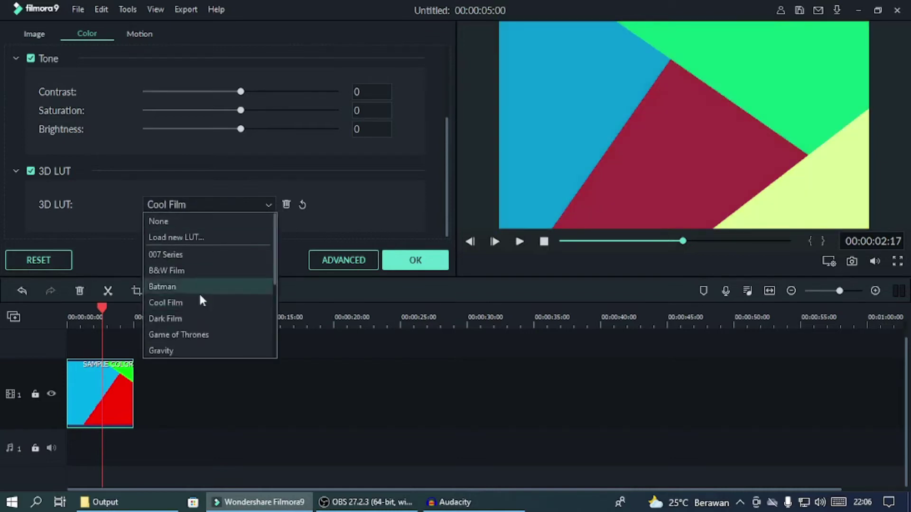
{"action": "left_click", "coordinate": [190, 335]}
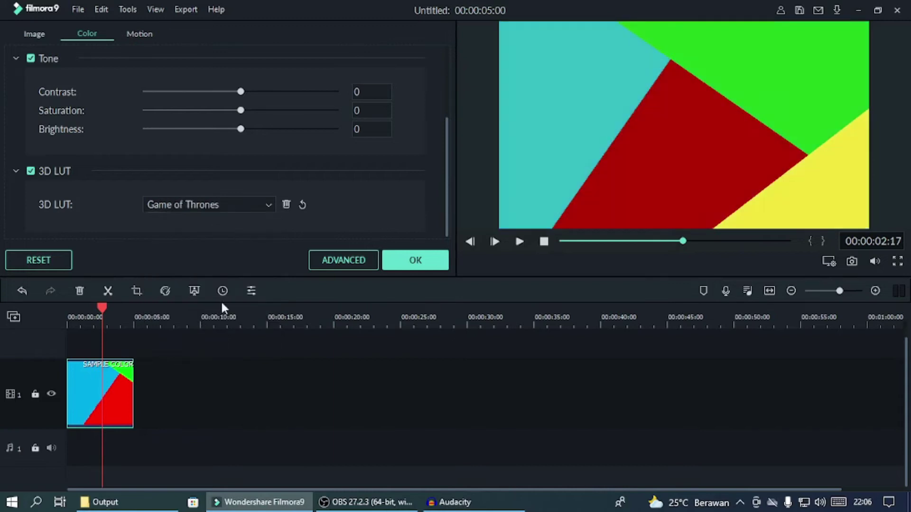
{"action": "left_click", "coordinate": [302, 203]}
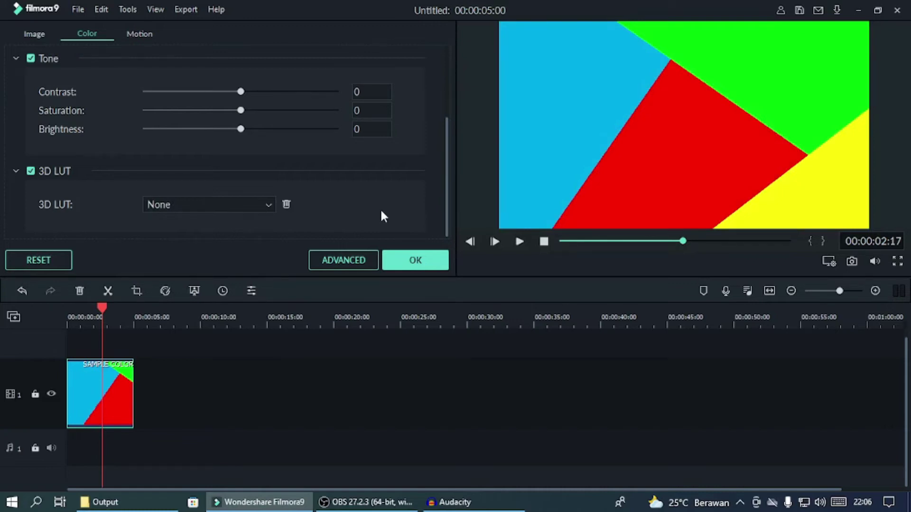
- In the advanced color correction, set the HSL hue of the red range to -34
{"action": "left_click", "coordinate": [345, 261]}
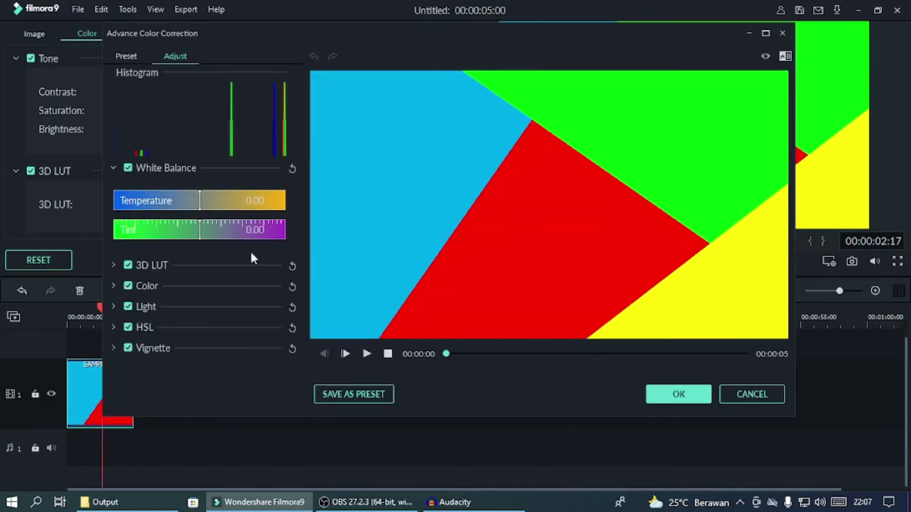
{"action": "left_click", "coordinate": [112, 327]}
{"action": "scroll", "coordinate": [299, 292], "scroll_direction": "down", "scroll_amount": 2}
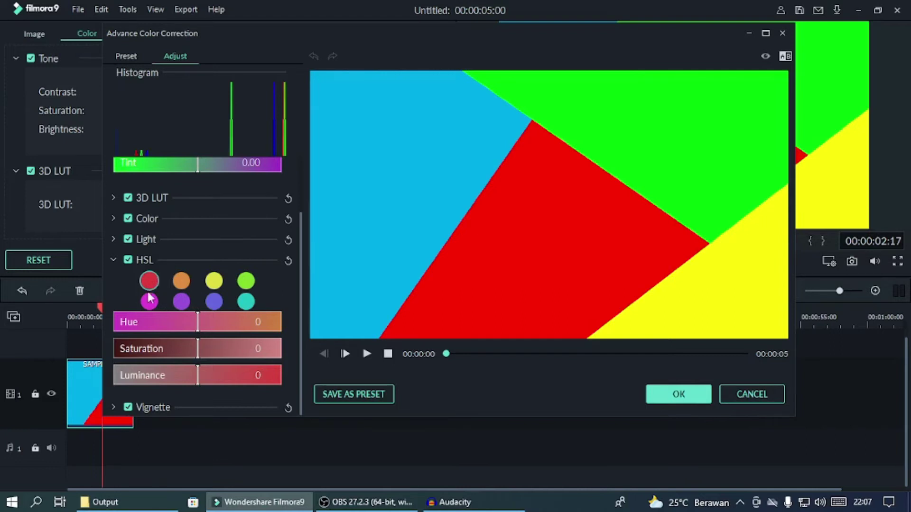
{"action": "mouse_move", "coordinate": [198, 322]}
{"action": "left_mouse_down"}
{"action": "mouse_move", "coordinate": [243, 326]}
{"action": "mouse_move", "coordinate": [125, 328]}
{"action": "left_mouse_up"}
{"action": "mouse_move", "coordinate": [197, 351]}
{"action": "left_mouse_down"}
{"action": "mouse_move", "coordinate": [176, 353]}
{"action": "mouse_move", "coordinate": [199, 358]}
{"action": "left_mouse_up"}
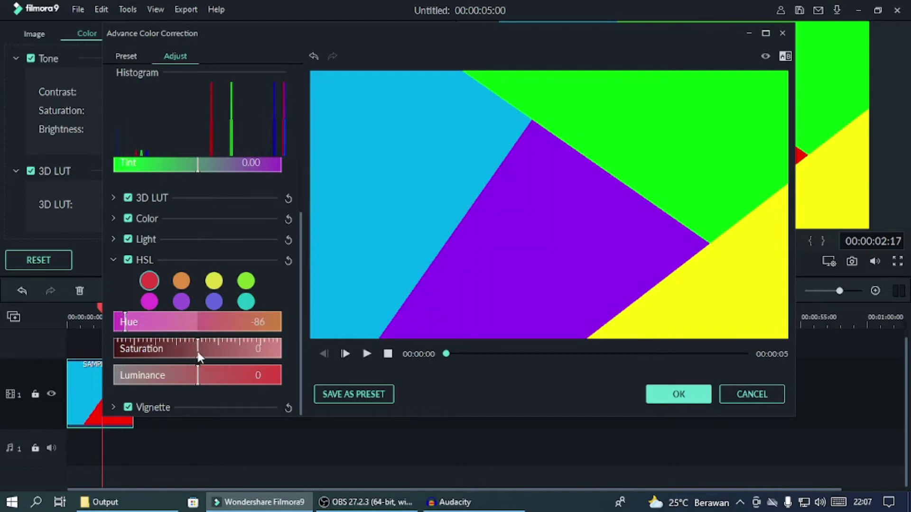
{"action": "left_click_drag", "start_coordinate": [125, 323], "coordinate": [169, 326]}
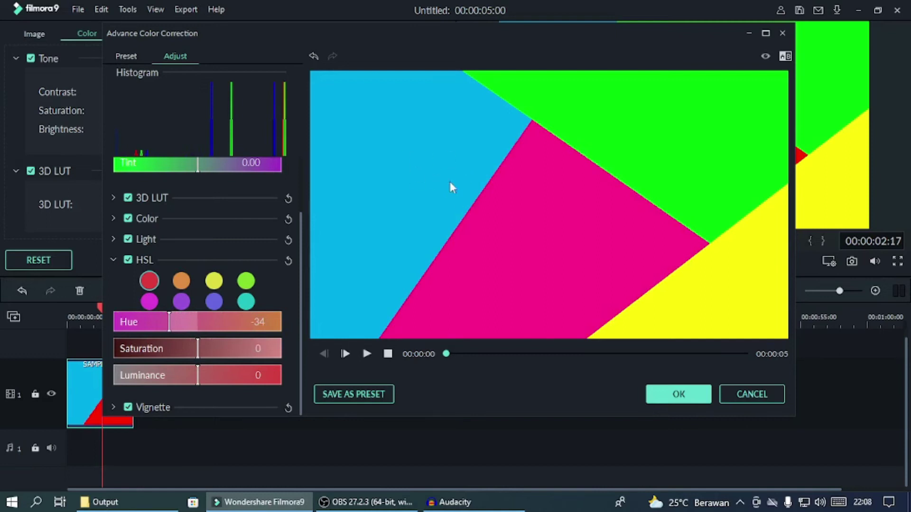
- Set the HSL hue of the cyan range to 14
{"action": "left_click", "coordinate": [247, 301]}
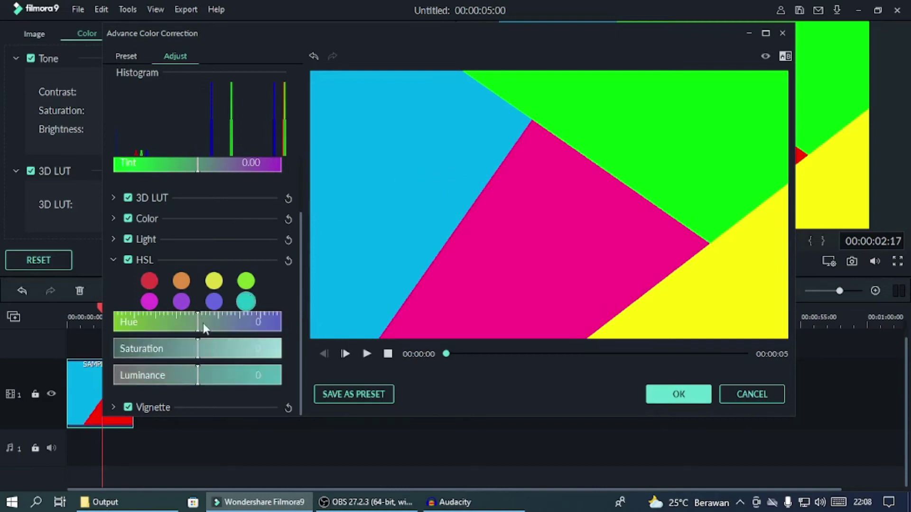
{"action": "mouse_move", "coordinate": [198, 328]}
{"action": "left_mouse_down"}
{"action": "mouse_move", "coordinate": [226, 326]}
{"action": "mouse_move", "coordinate": [169, 323]}
{"action": "mouse_move", "coordinate": [186, 322]}
{"action": "left_mouse_up"}
{"action": "left_click_drag", "start_coordinate": [206, 324], "coordinate": [209, 322]}
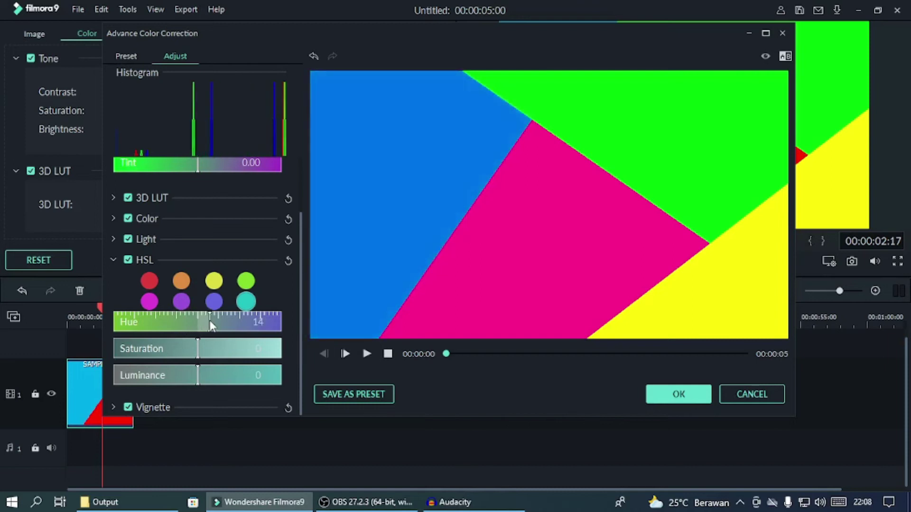
- Set the HSL hue of the green range to -1 and slightly lower its luminance
{"action": "left_click", "coordinate": [247, 282]}
{"action": "mouse_move", "coordinate": [202, 322]}
{"action": "left_mouse_down"}
{"action": "mouse_move", "coordinate": [242, 328]}
{"action": "mouse_move", "coordinate": [149, 331]}
{"action": "mouse_move", "coordinate": [196, 328]}
{"action": "left_mouse_up"}
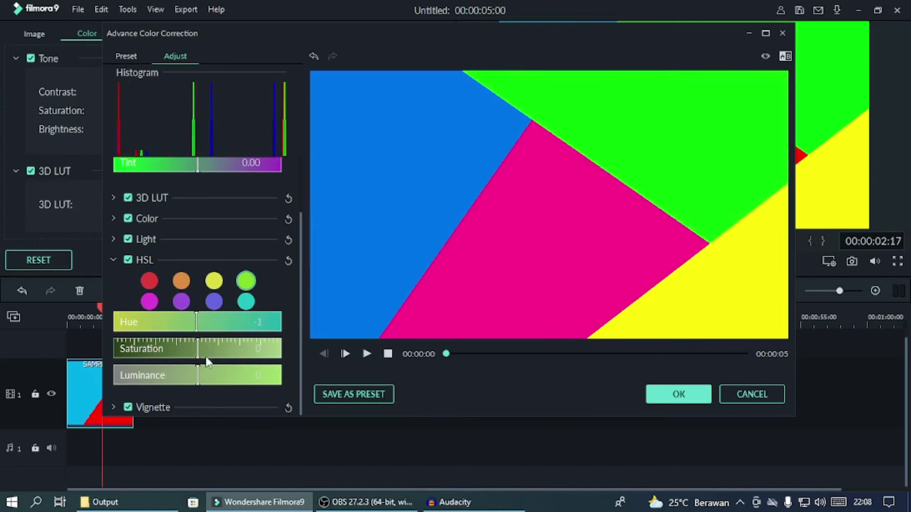
{"action": "mouse_move", "coordinate": [198, 380]}
{"action": "left_mouse_down"}
{"action": "mouse_move", "coordinate": [169, 380]}
{"action": "mouse_move", "coordinate": [235, 378]}
{"action": "mouse_move", "coordinate": [190, 378]}
{"action": "left_mouse_up"}
- Set the HSL hue of the yellow range to -8 and apply the color corrections to the clip
{"action": "left_click", "coordinate": [214, 281]}
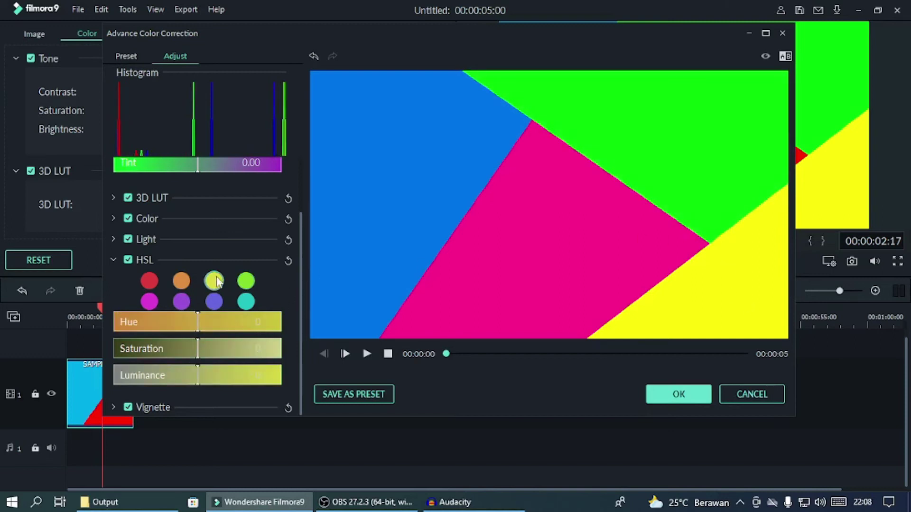
{"action": "mouse_move", "coordinate": [197, 326]}
{"action": "left_mouse_down"}
{"action": "mouse_move", "coordinate": [133, 325]}
{"action": "mouse_move", "coordinate": [191, 328]}
{"action": "left_mouse_up"}
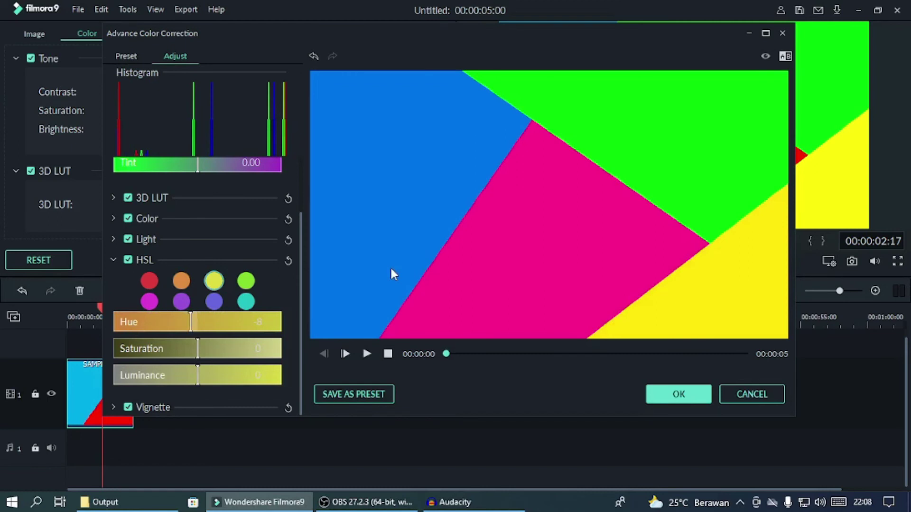
{"action": "left_click", "coordinate": [680, 398]}
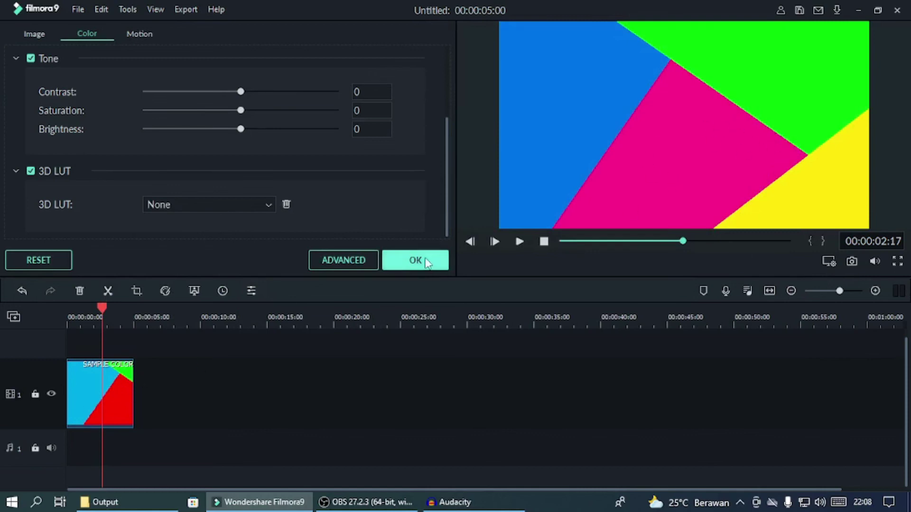
{"action": "left_click", "coordinate": [427, 262]}
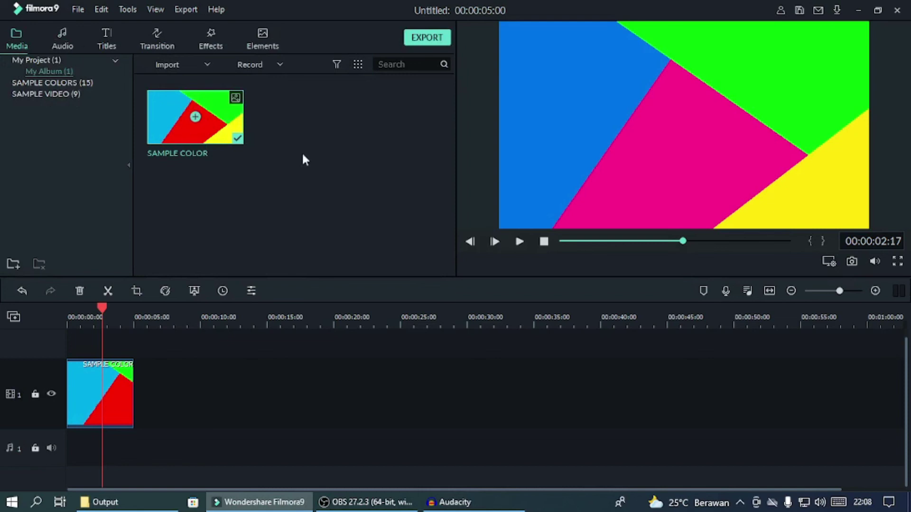